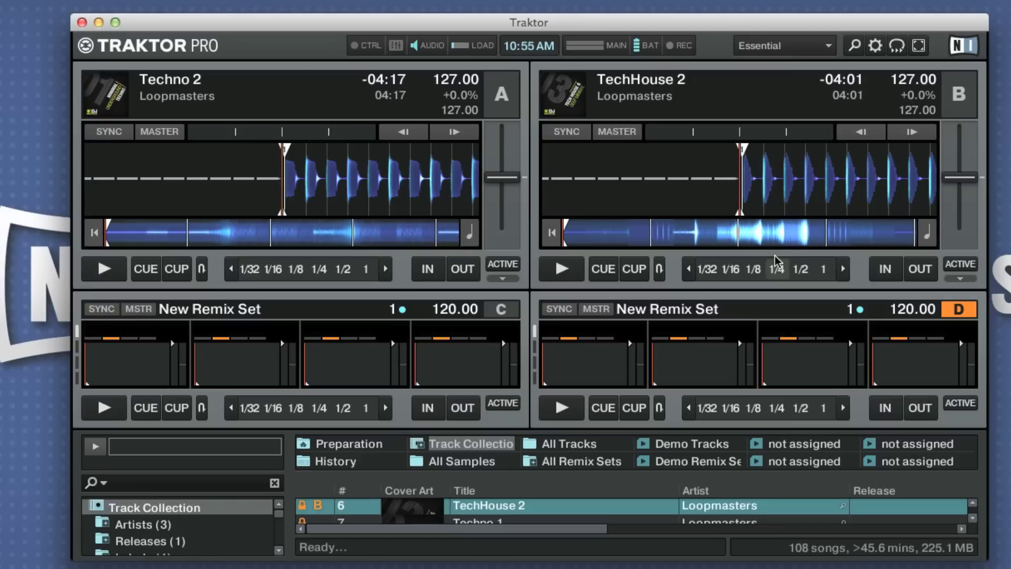
Switch the screen layout to Mixer and enable Show Global Section in the Global Settings preferences
click(831, 46)
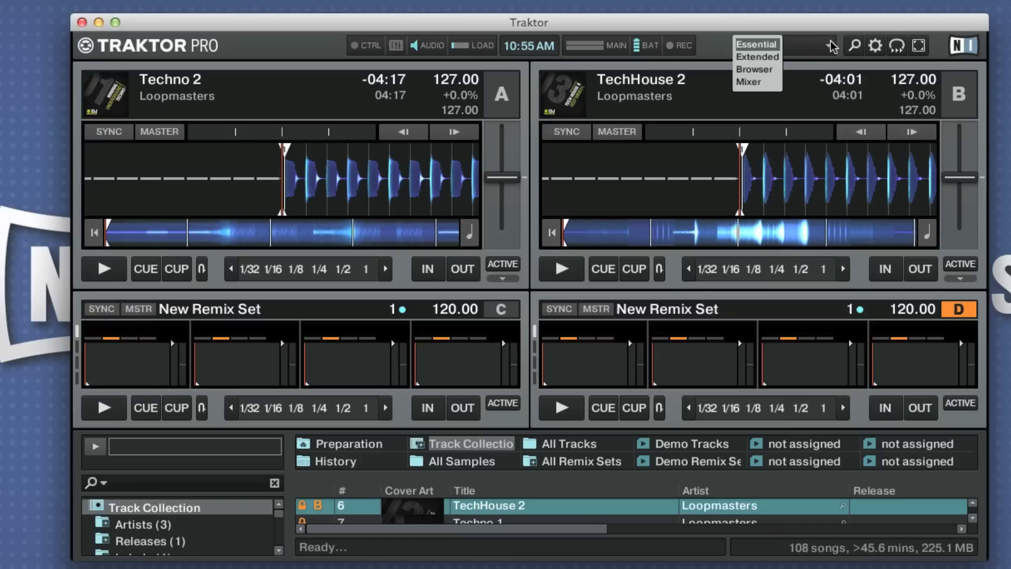
click(746, 81)
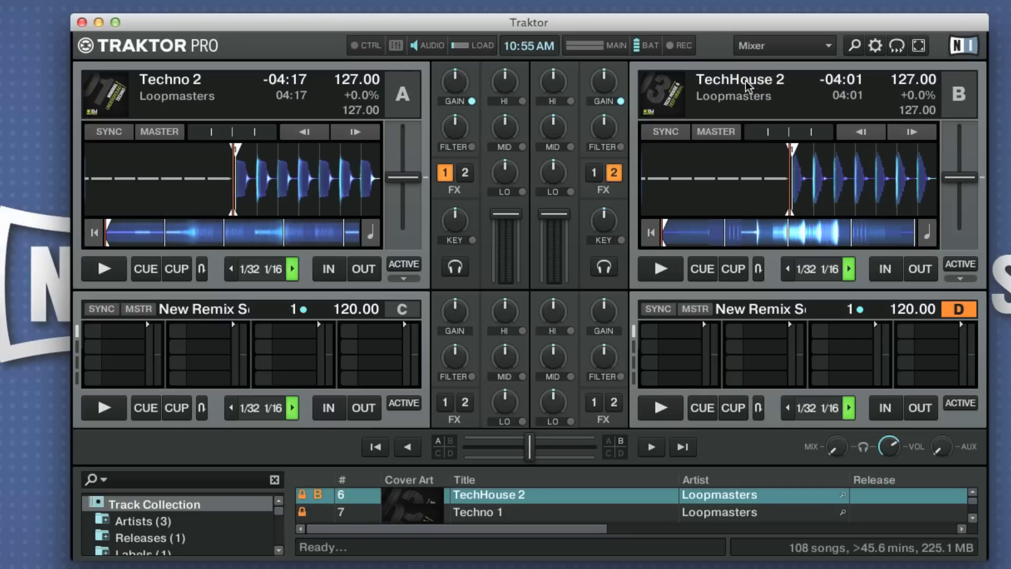
click(876, 46)
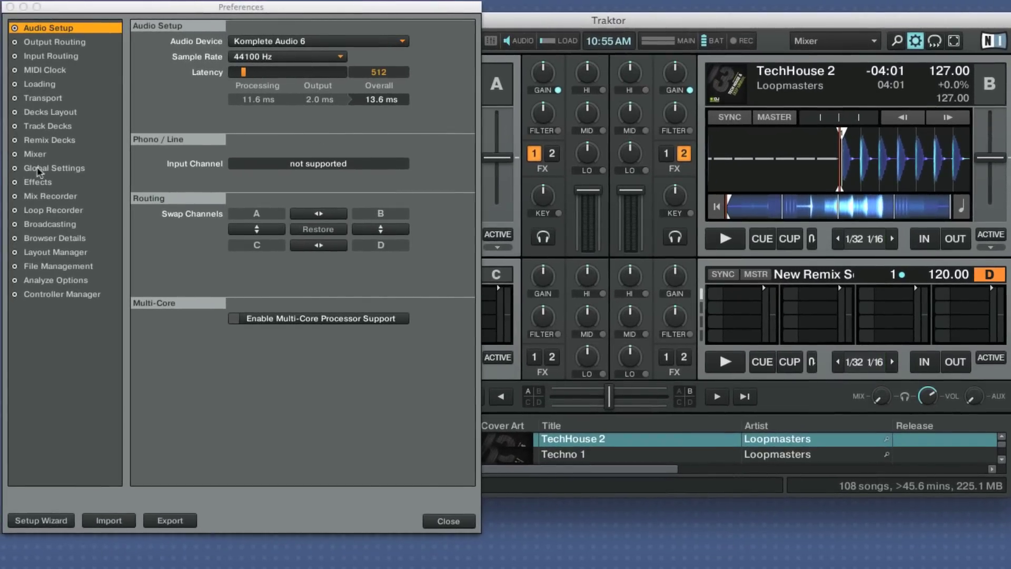
click(42, 168)
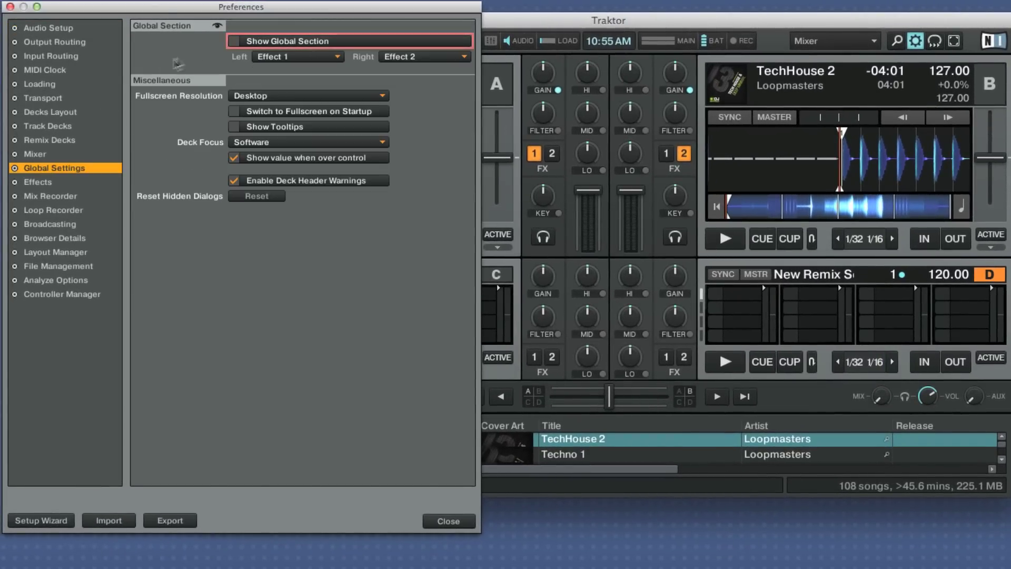
click(238, 42)
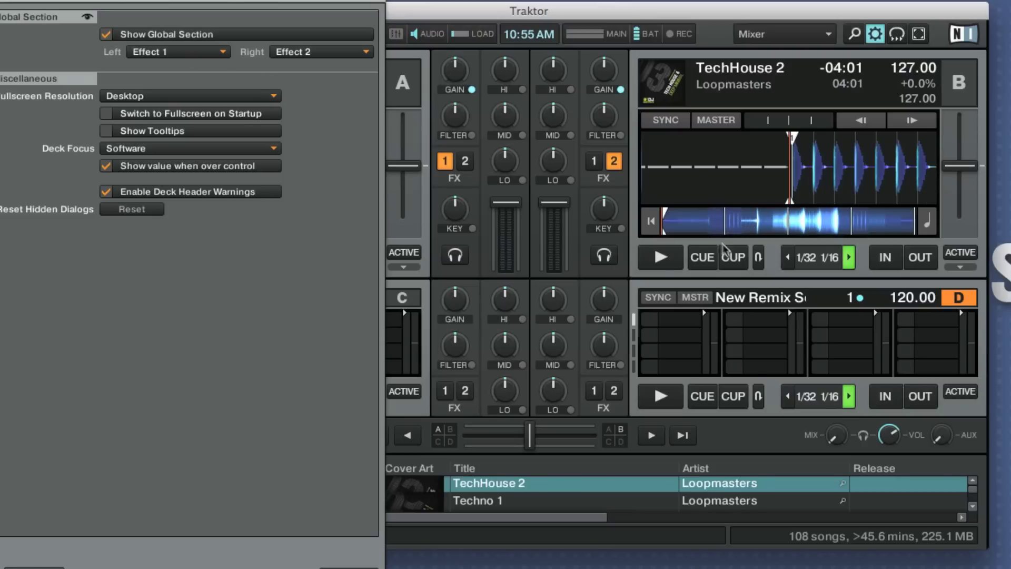
Collapse decks C and D to their smallest size and switch to fullscreen view
click(810, 291)
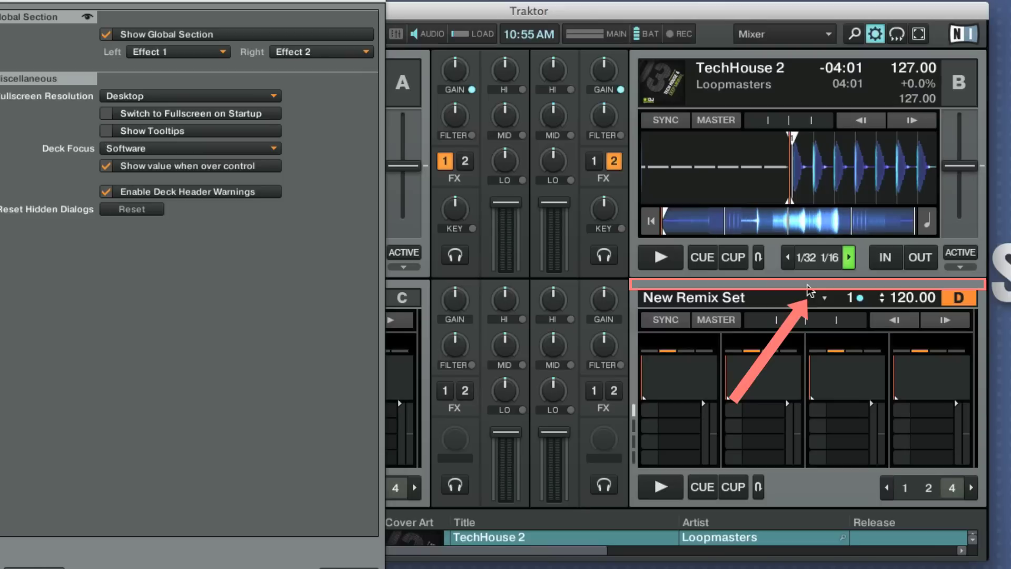
click(810, 290)
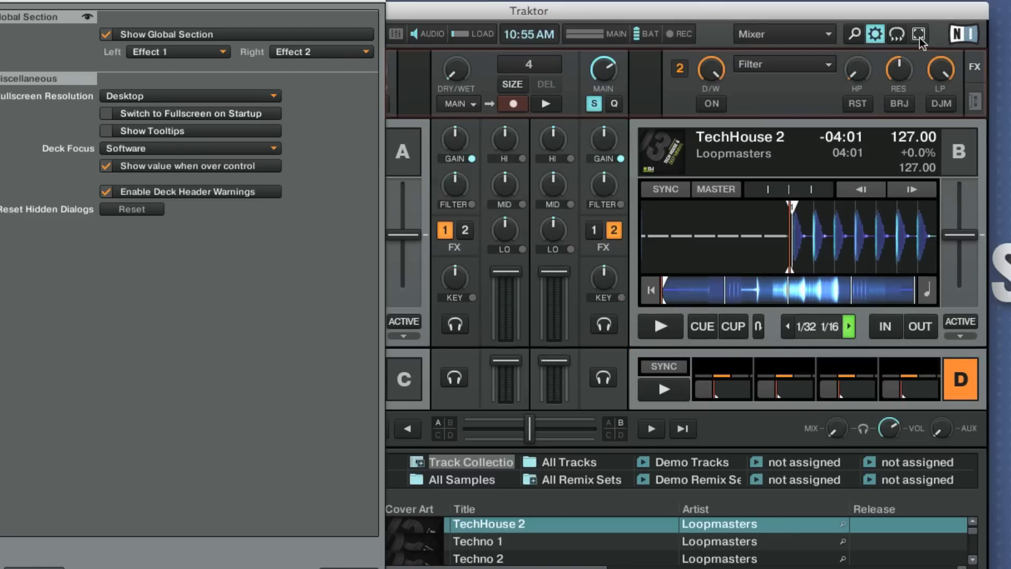
click(920, 35)
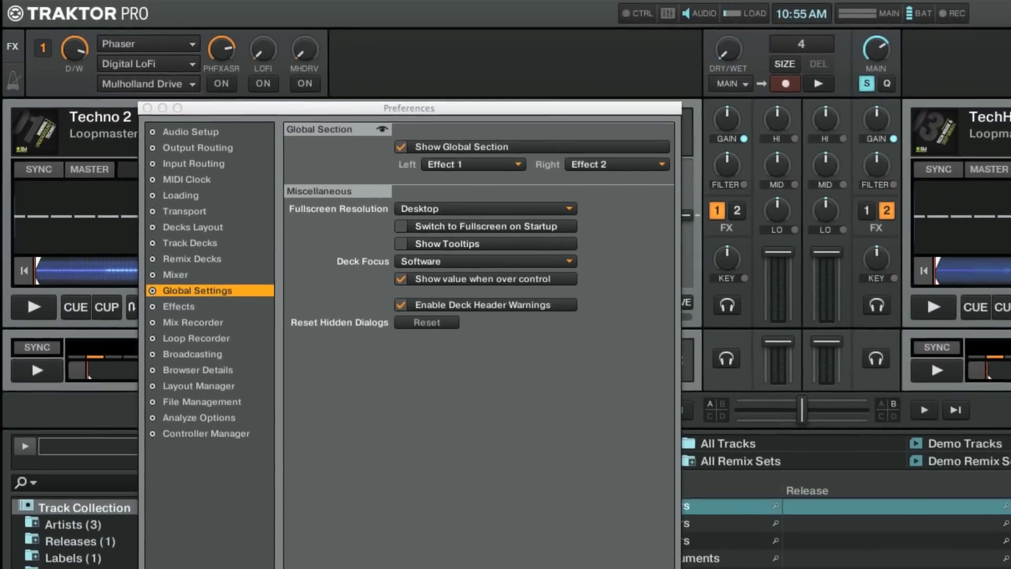
Open the Effects preferences and set the FX1 unit routing to Insert, with 2 FX Units in use
click(185, 304)
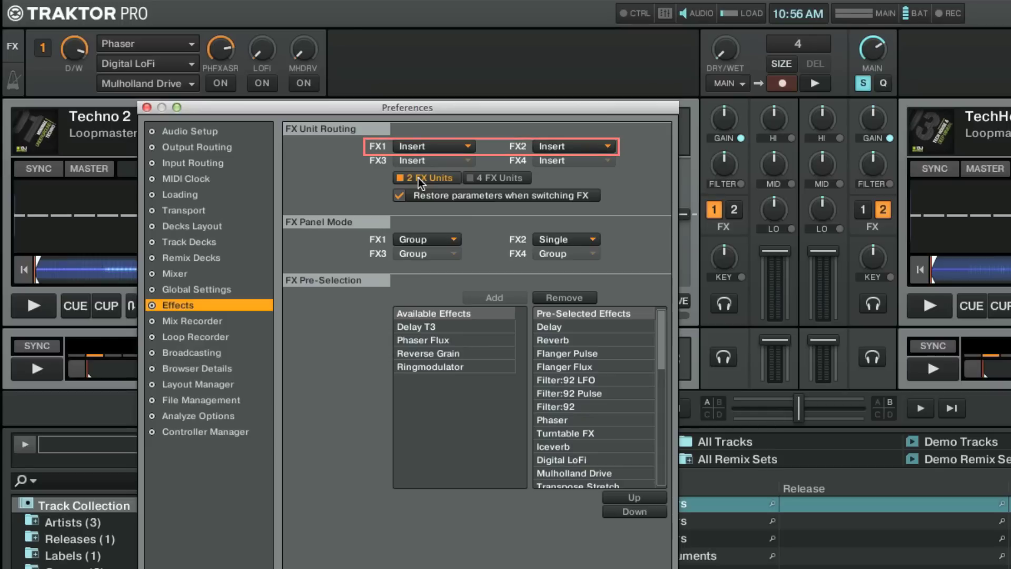
click(461, 146)
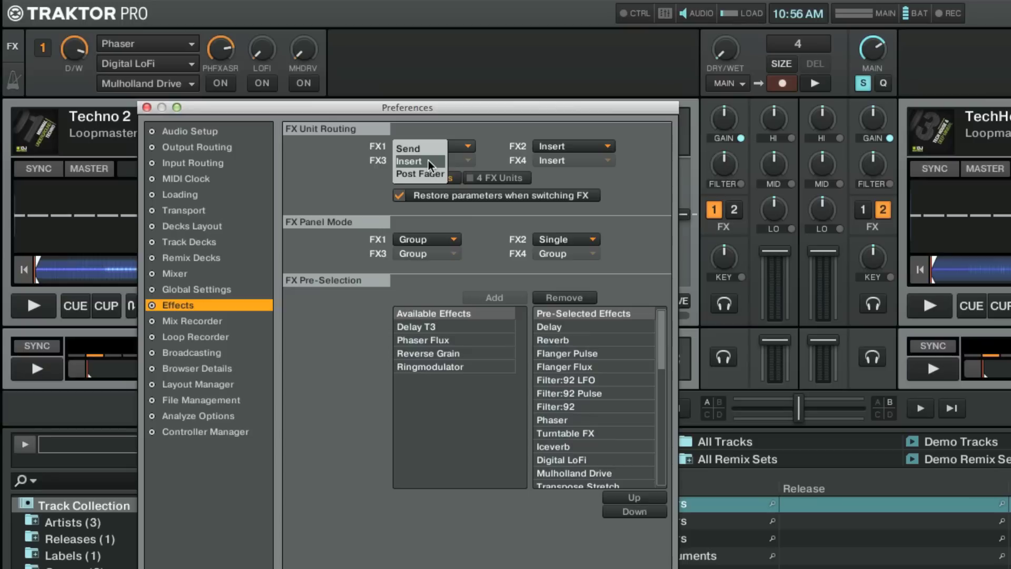
click(429, 161)
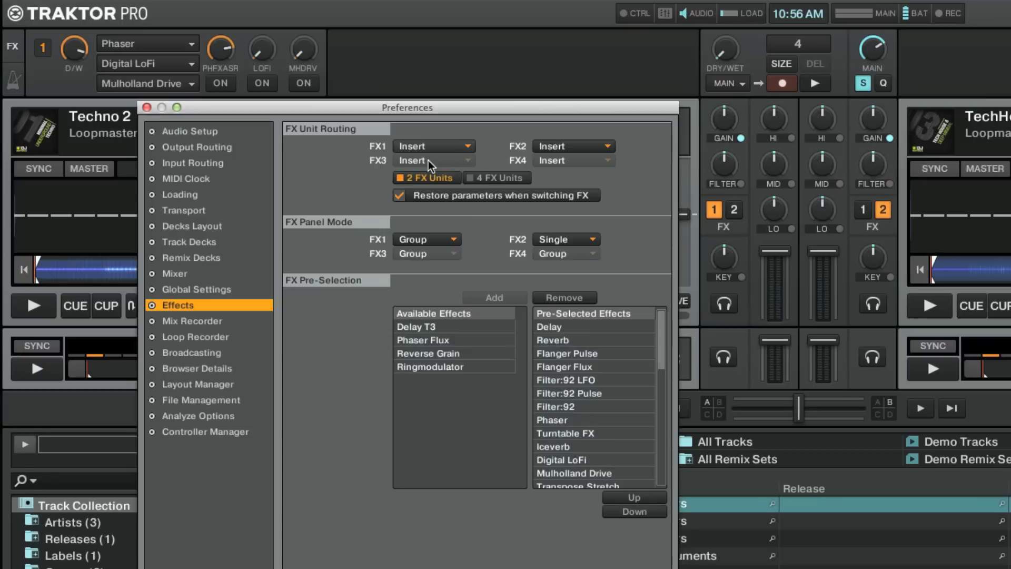
click(609, 145)
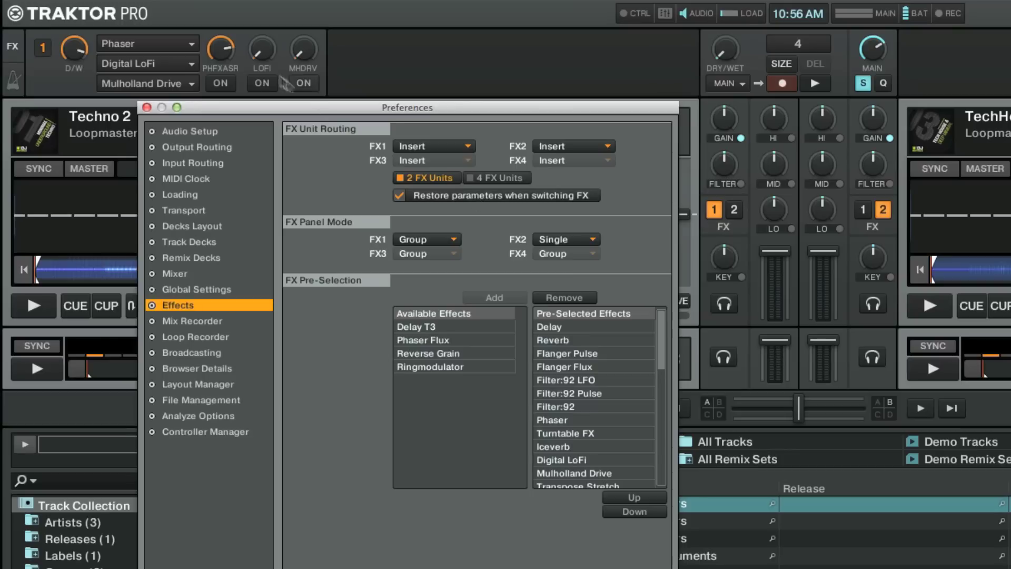
Set the Phaser amount in FX unit 1 to about 19.45 and save the unit's settings as a snapshot
mouse_move(225, 49)
drag(226, 48, 225, 48)
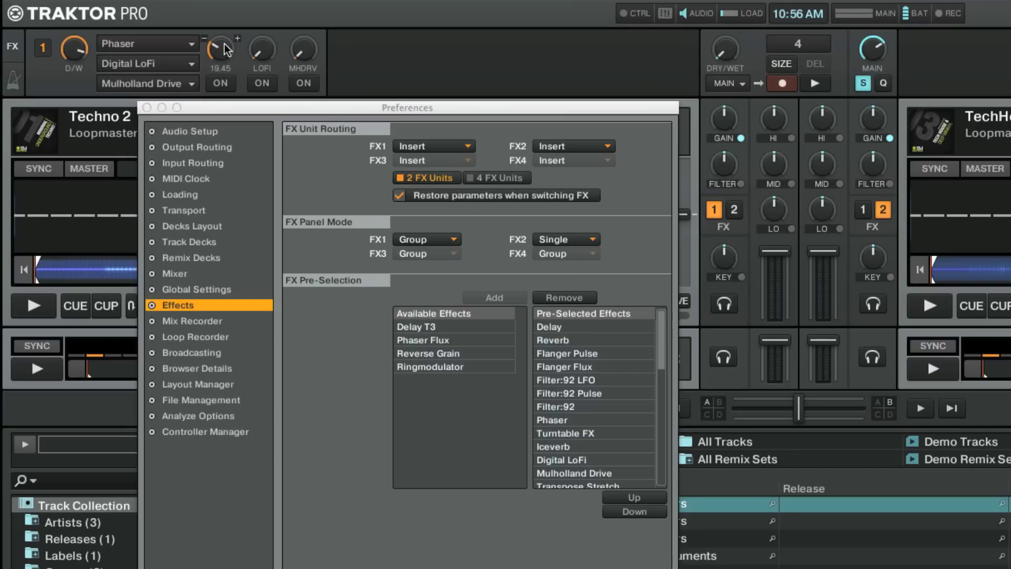
click(42, 47)
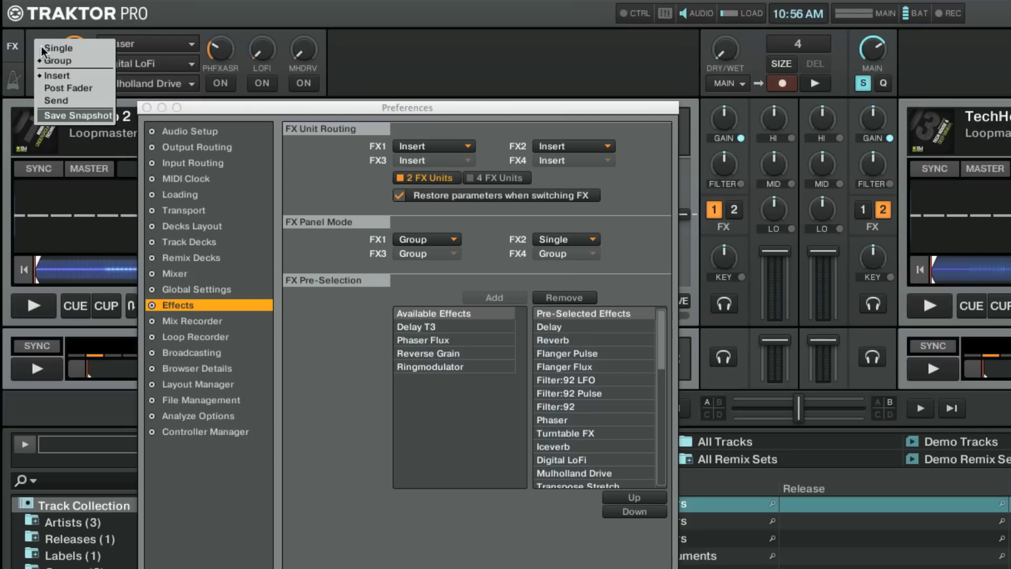
click(66, 116)
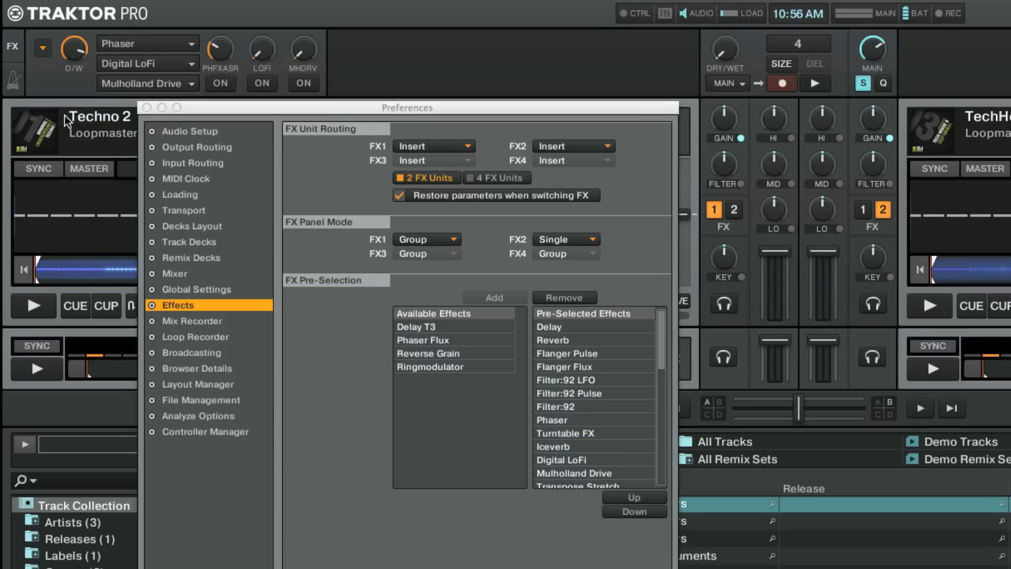
mouse_move(220, 50)
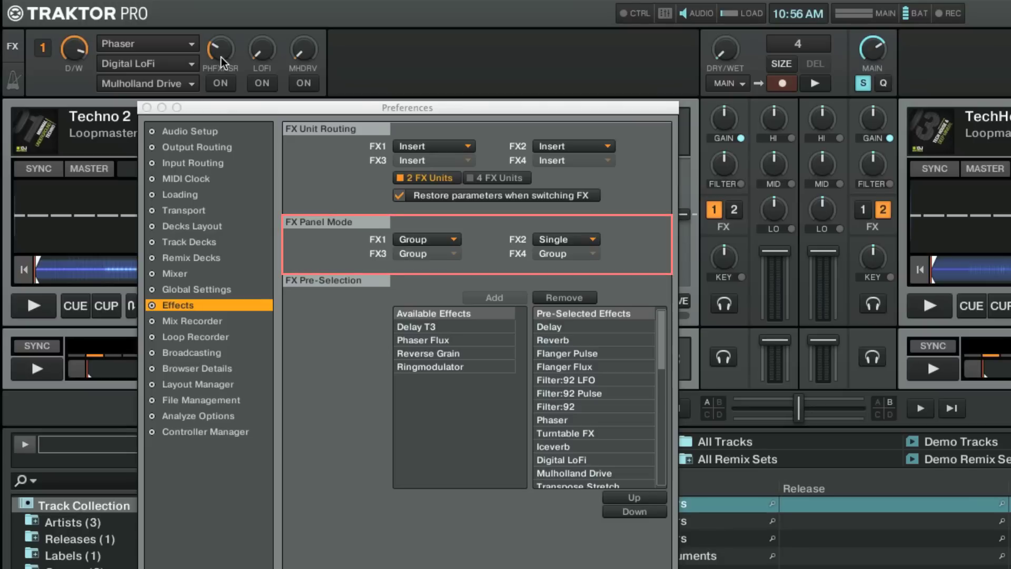
Choose Group as the FX1 panel mode and Single as the FX2 panel mode
click(452, 240)
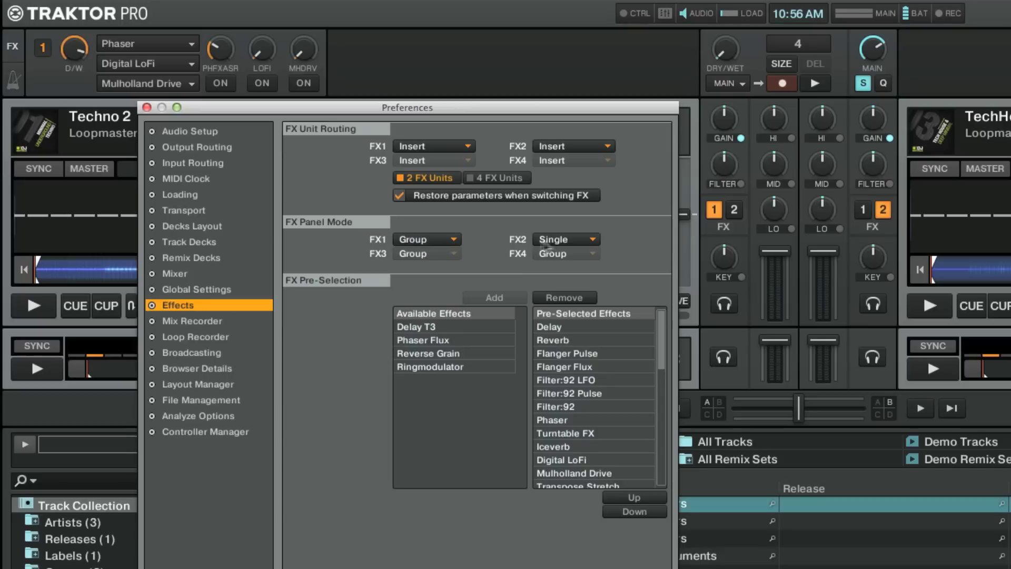
click(555, 240)
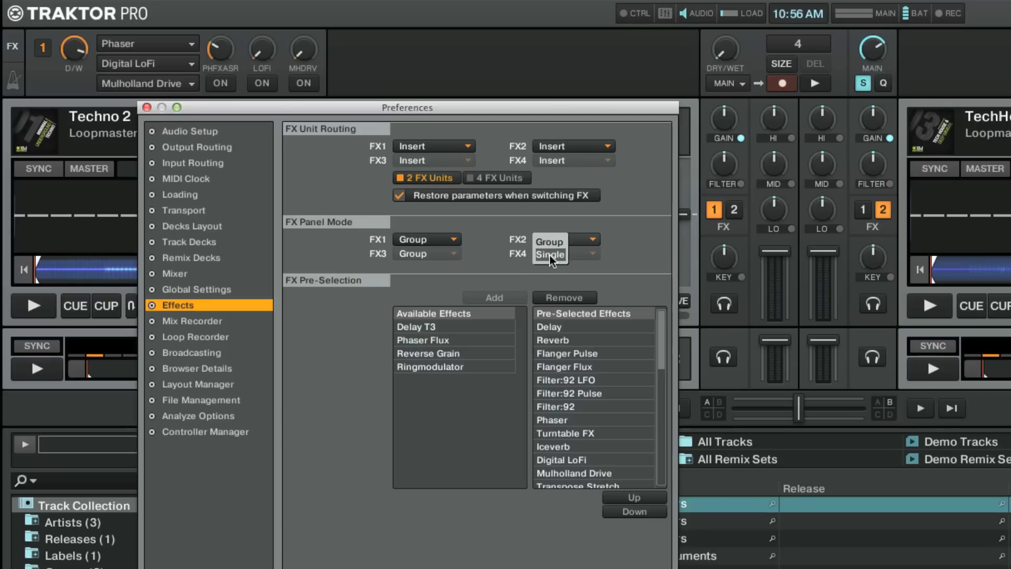
click(549, 255)
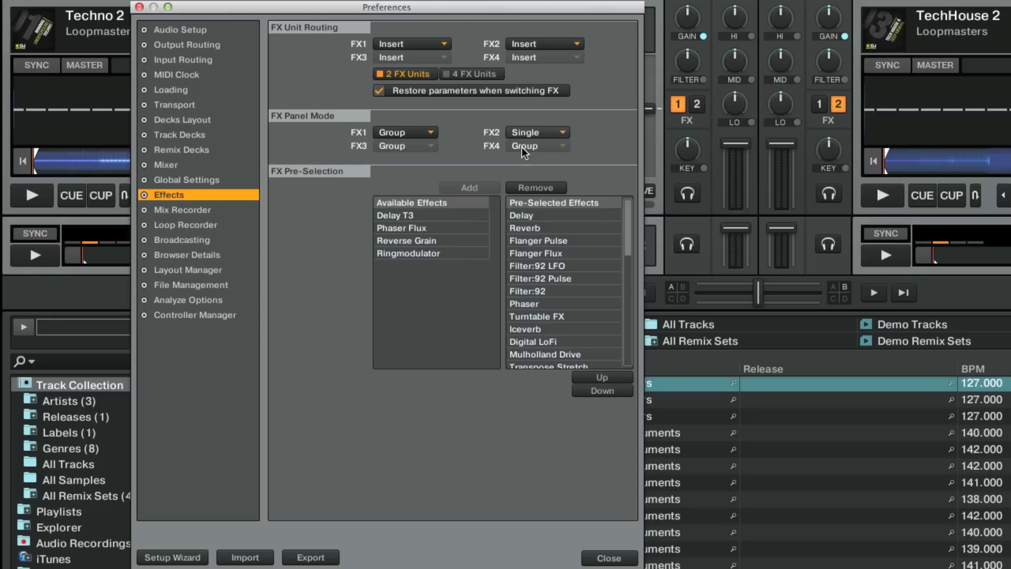
Remove Turntable FX from the pre-selected effects and add Reverse Grain to them
click(529, 317)
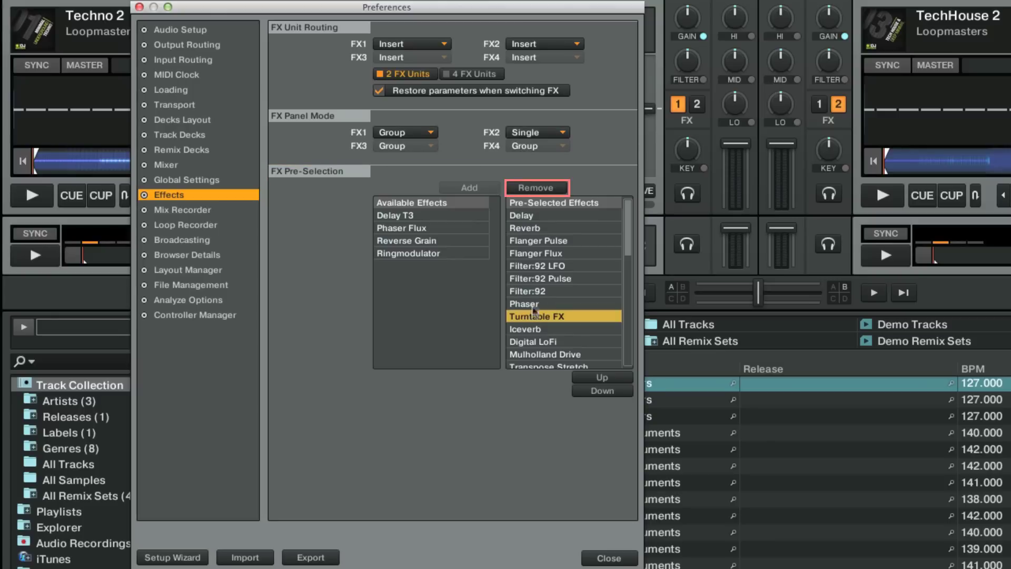
click(536, 188)
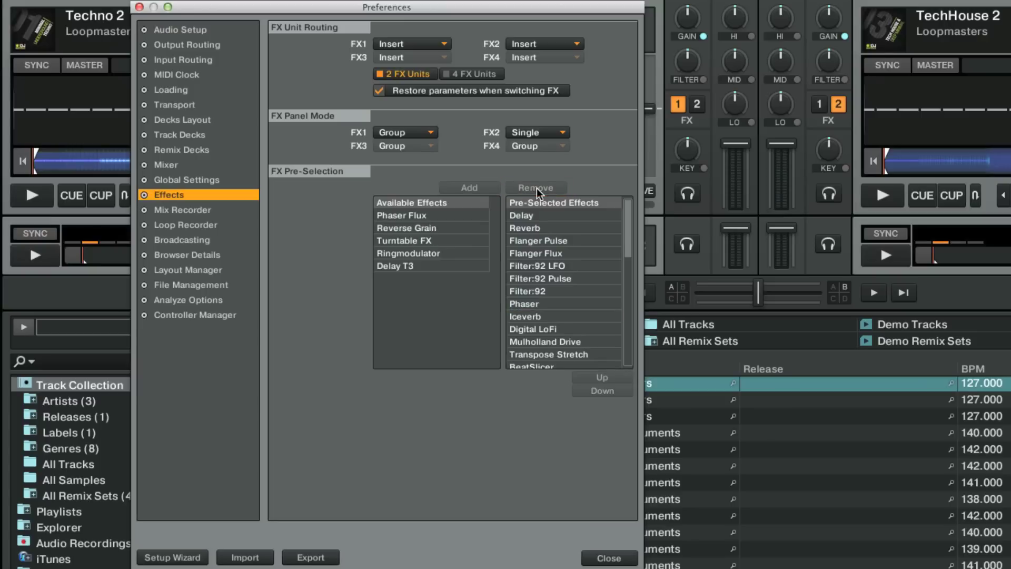
click(421, 227)
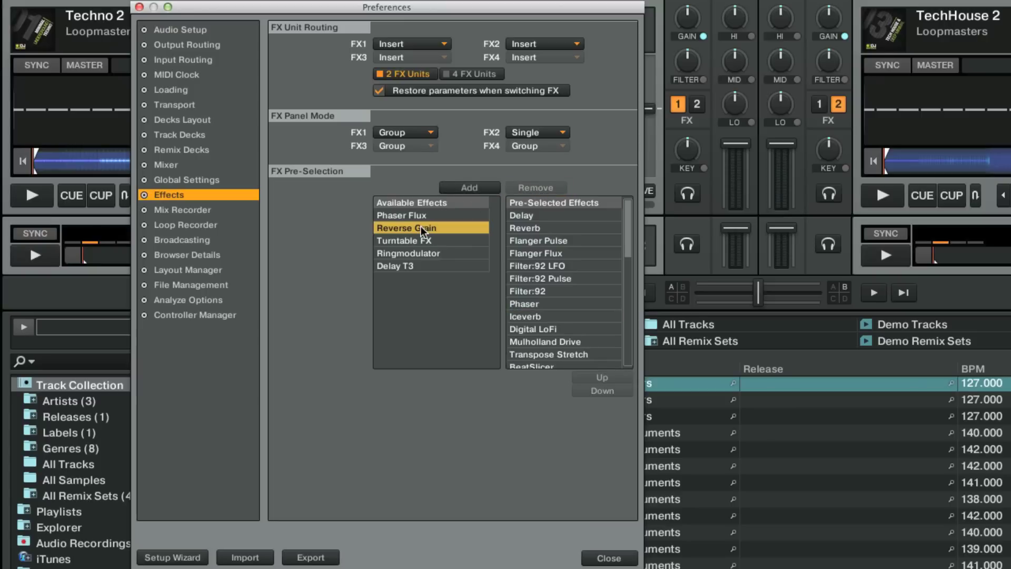
click(486, 189)
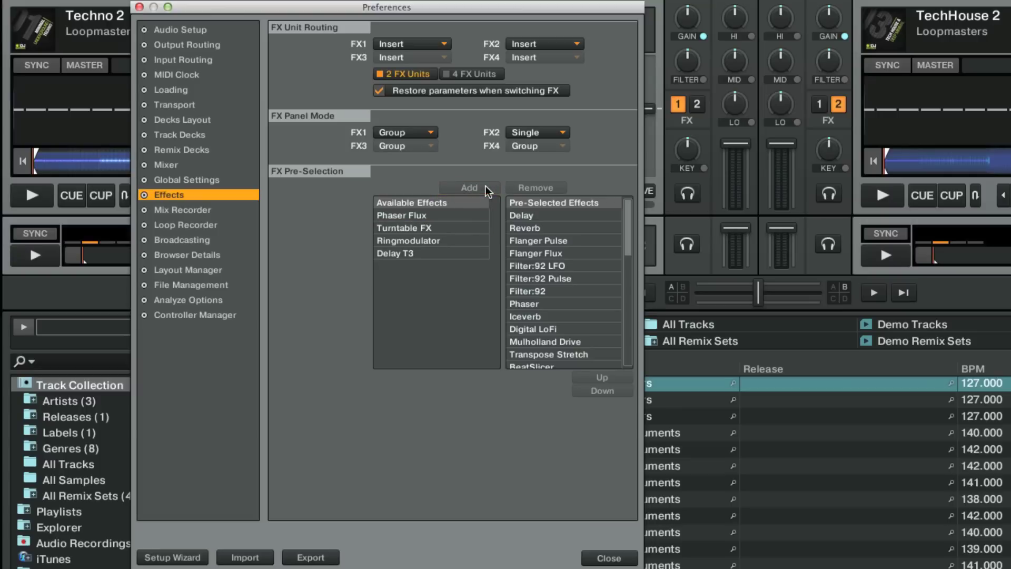
Move Digital LoFi two places up the pre-selected effects list and two places back down
click(520, 330)
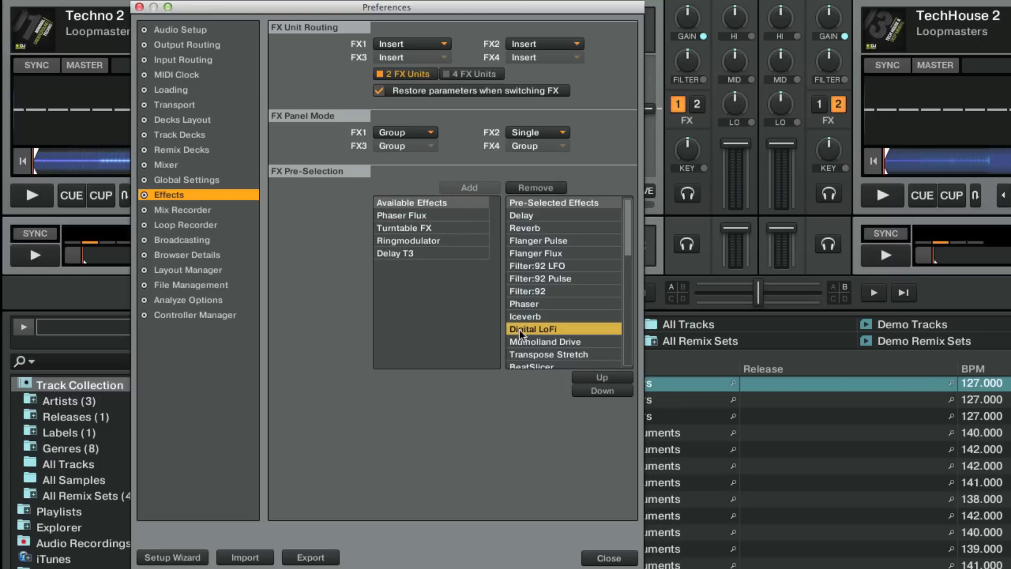
click(596, 377)
click(596, 378)
click(596, 390)
click(595, 390)
Replace BeatSlicer with Ringmodulator in the pre-selected effects and close the preferences
click(548, 365)
click(533, 187)
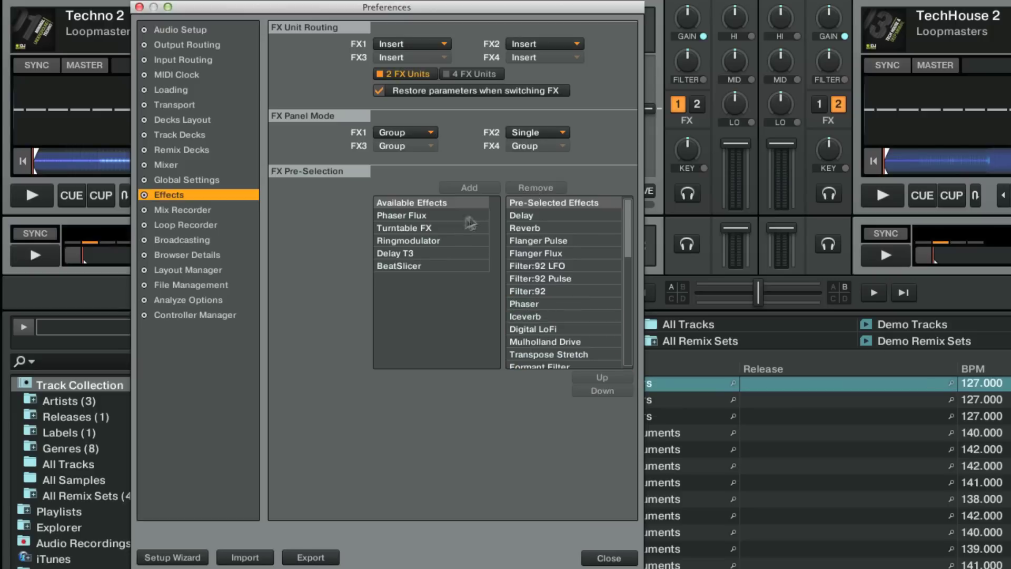
click(404, 240)
click(479, 187)
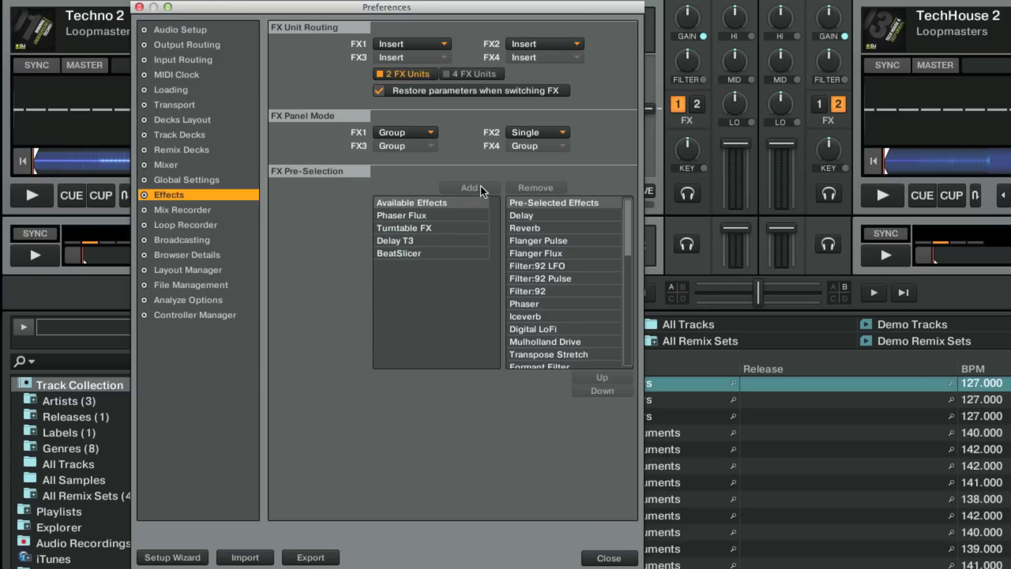
click(611, 557)
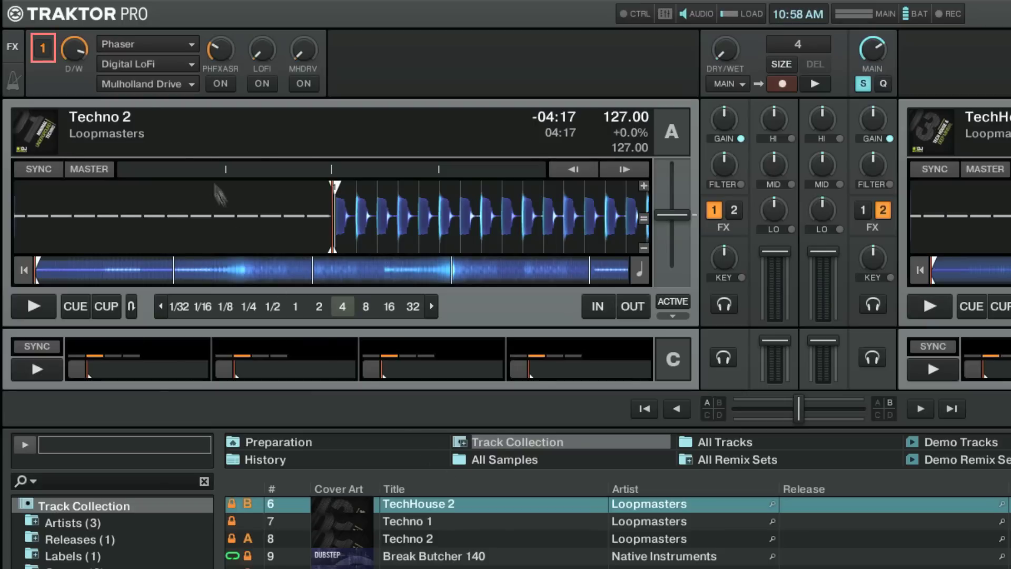
Choose Group mode for FX unit 1 directly from the unit's own mode options
click(40, 48)
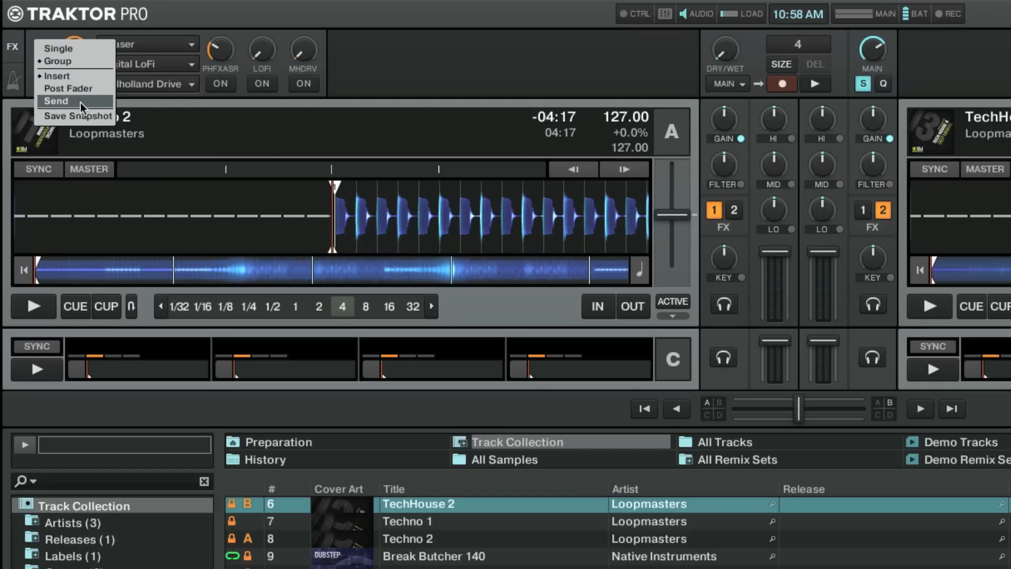
click(78, 61)
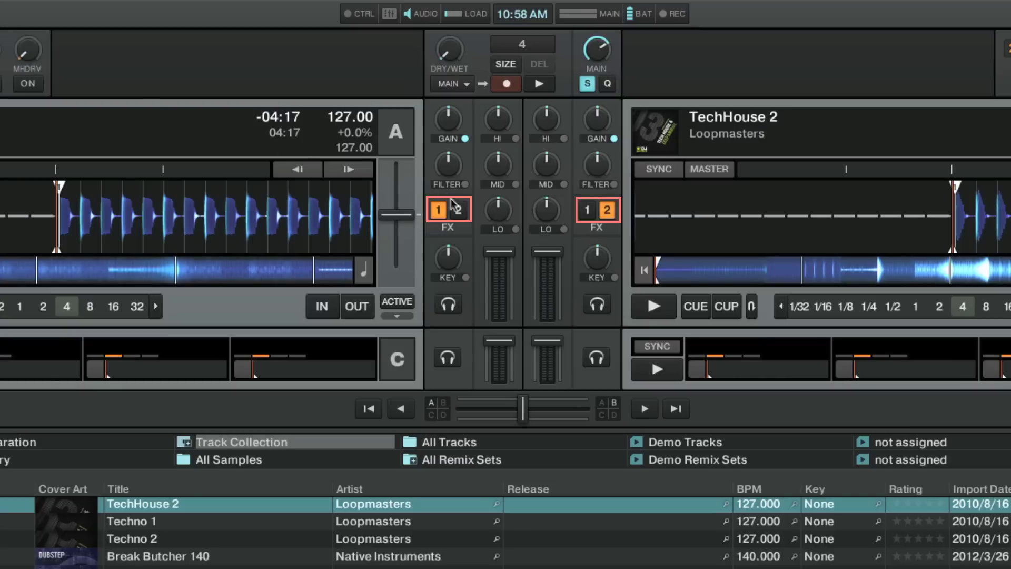
Try out deck A's FX assignment by toggling FX unit 1 off and on, and FX unit 2 on and off
click(438, 210)
click(439, 211)
click(458, 212)
click(458, 213)
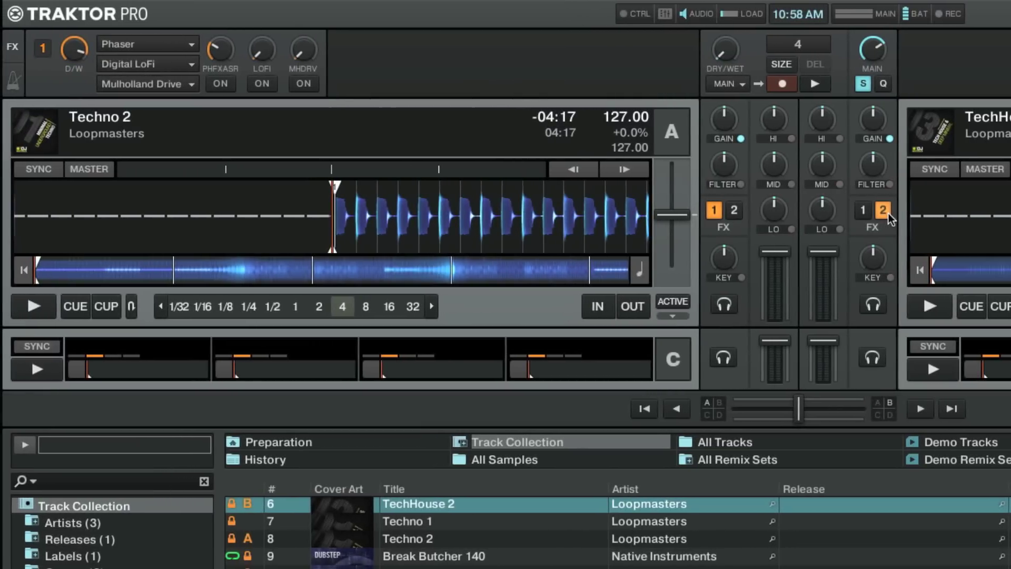
Load Reverb, Filter and Delay, in that order, into the three effect slots of FX unit 1
click(192, 45)
click(175, 69)
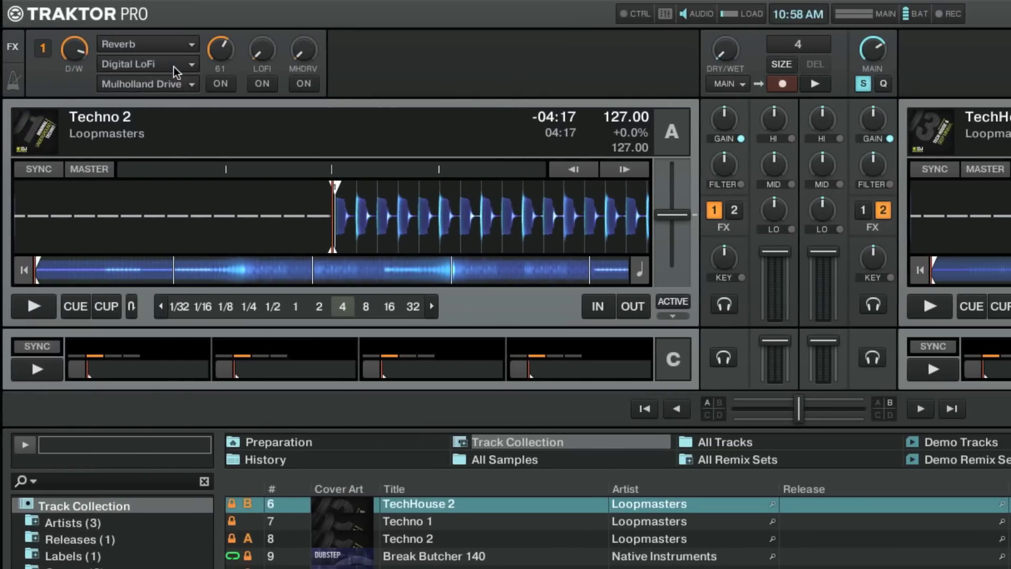
click(192, 63)
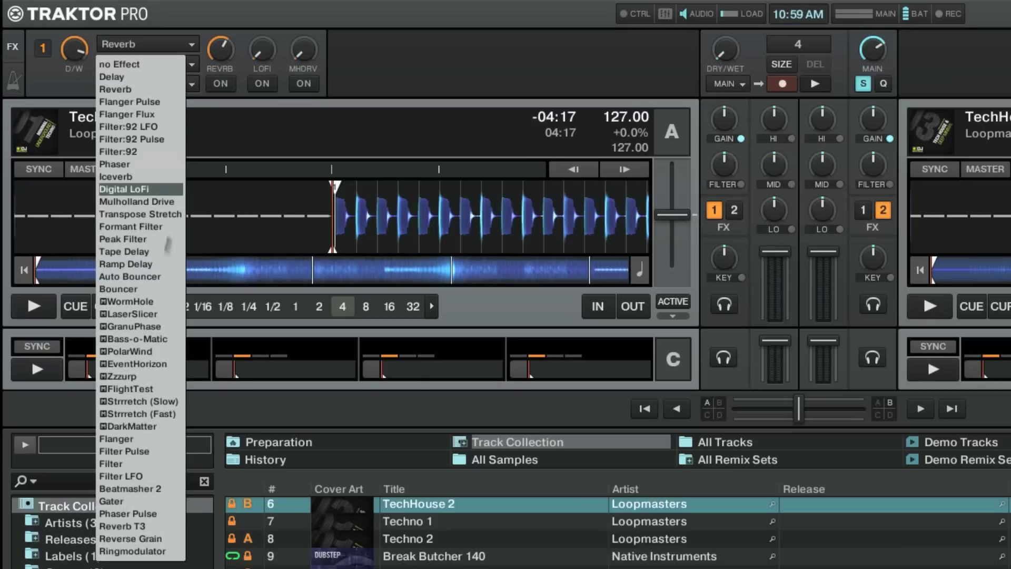
click(121, 464)
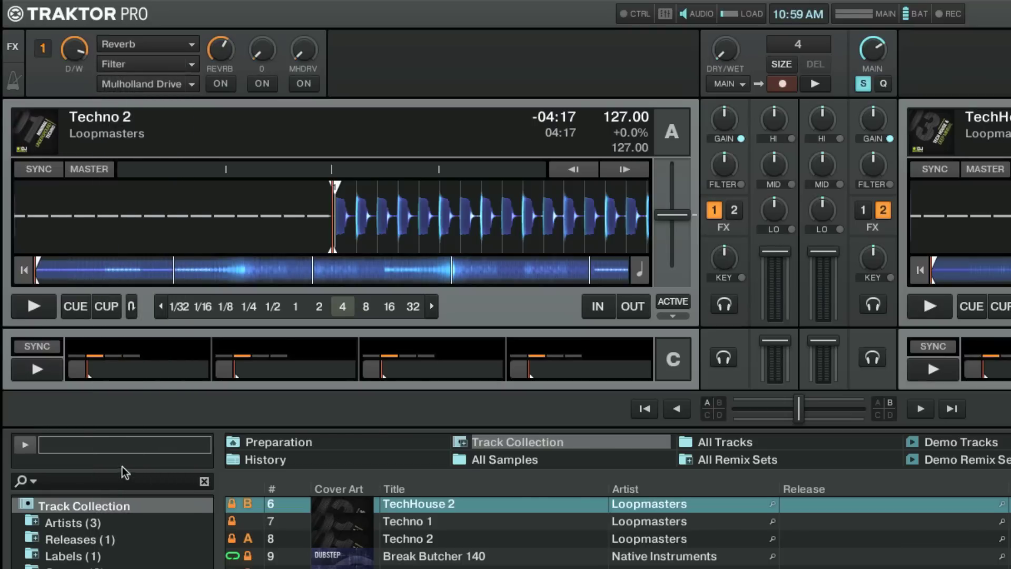
click(192, 84)
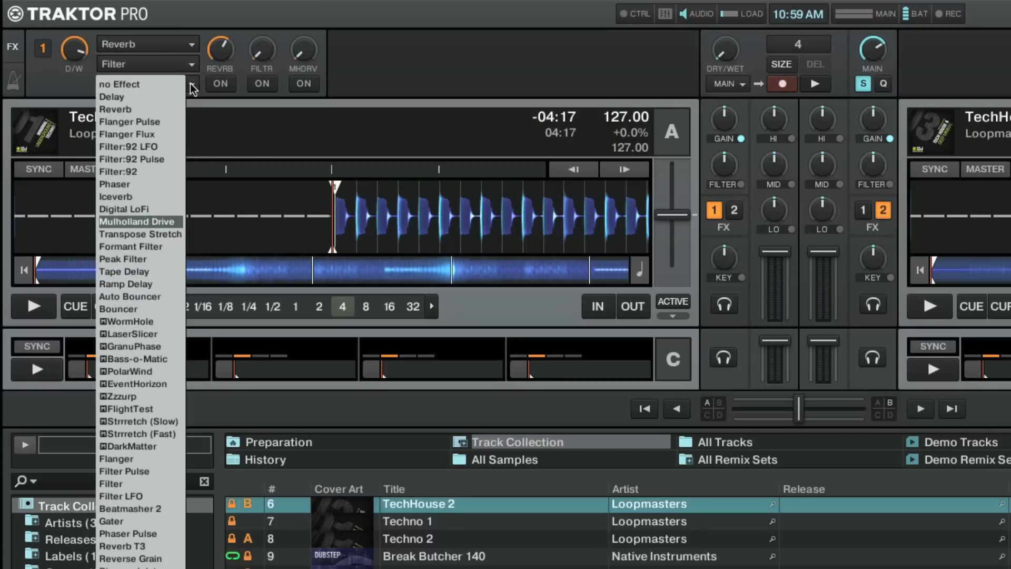
click(157, 97)
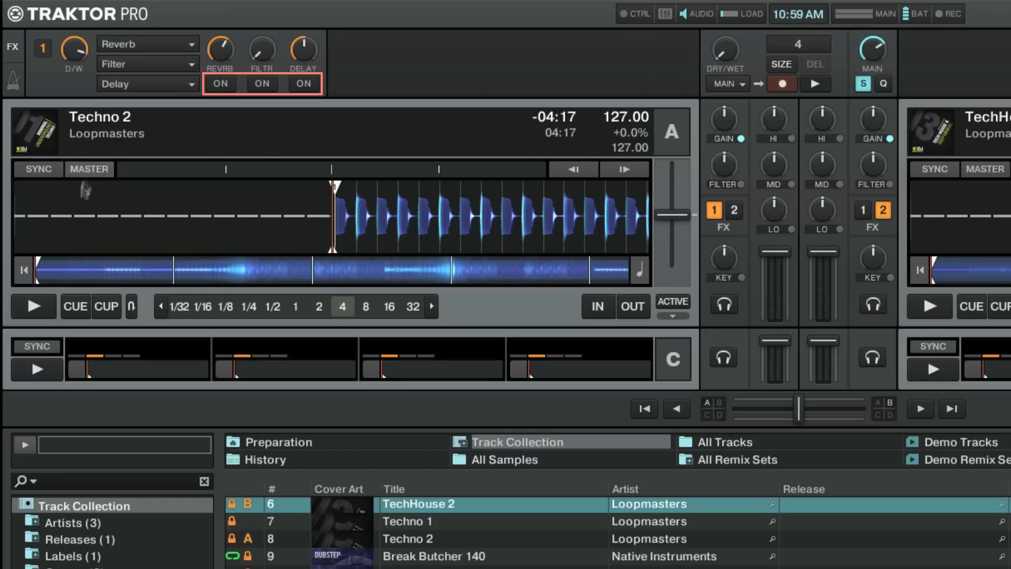
Start playback on deck A and audition Reverb, Filter and Delay in FX unit 1, switching each on and off in turn
click(37, 307)
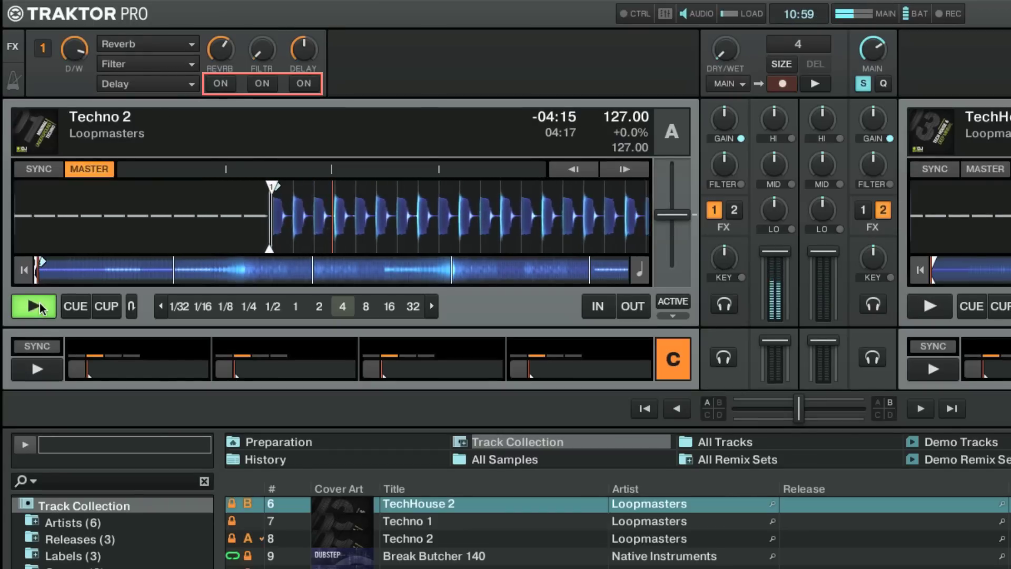
click(215, 84)
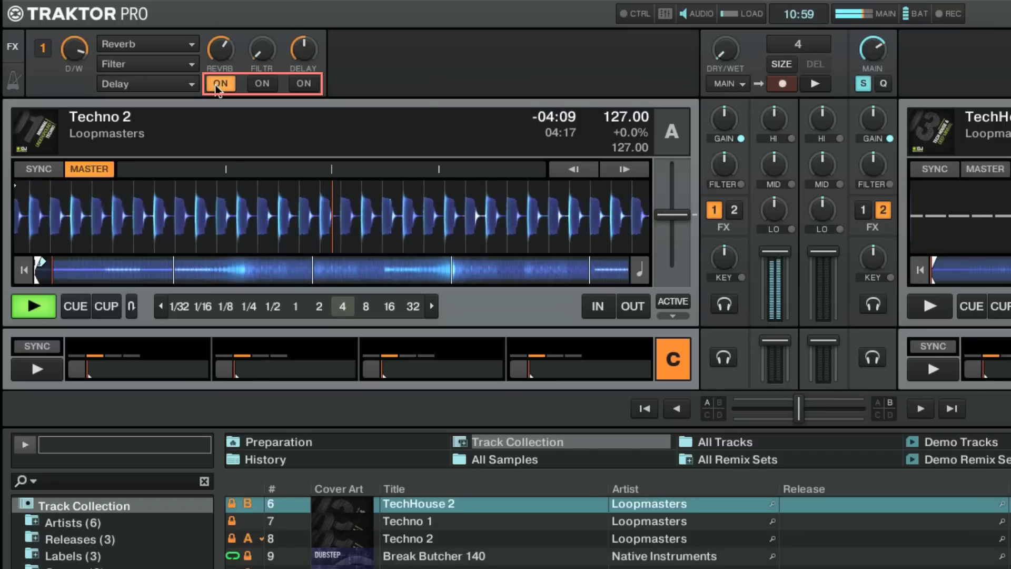
click(217, 84)
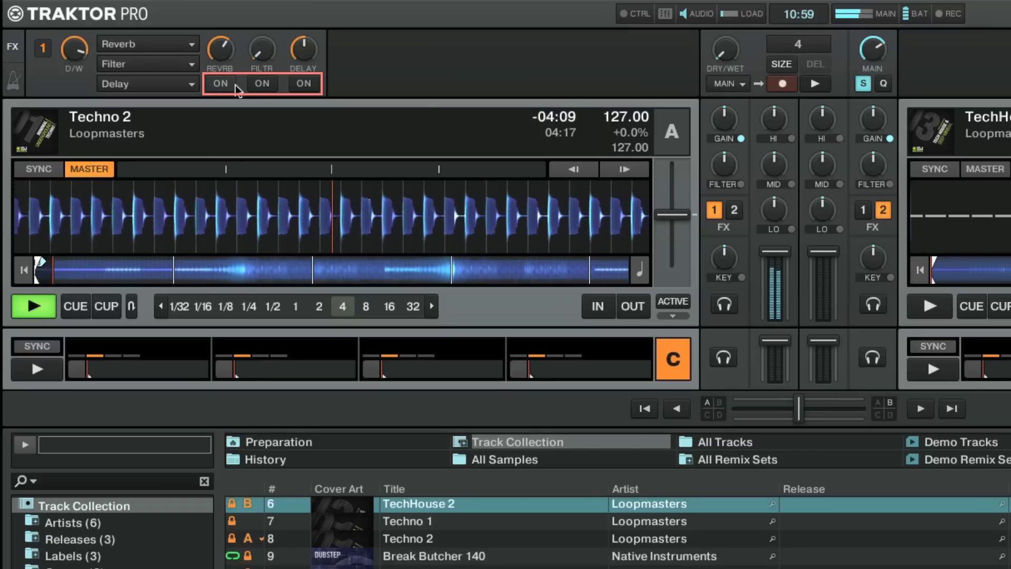
click(263, 84)
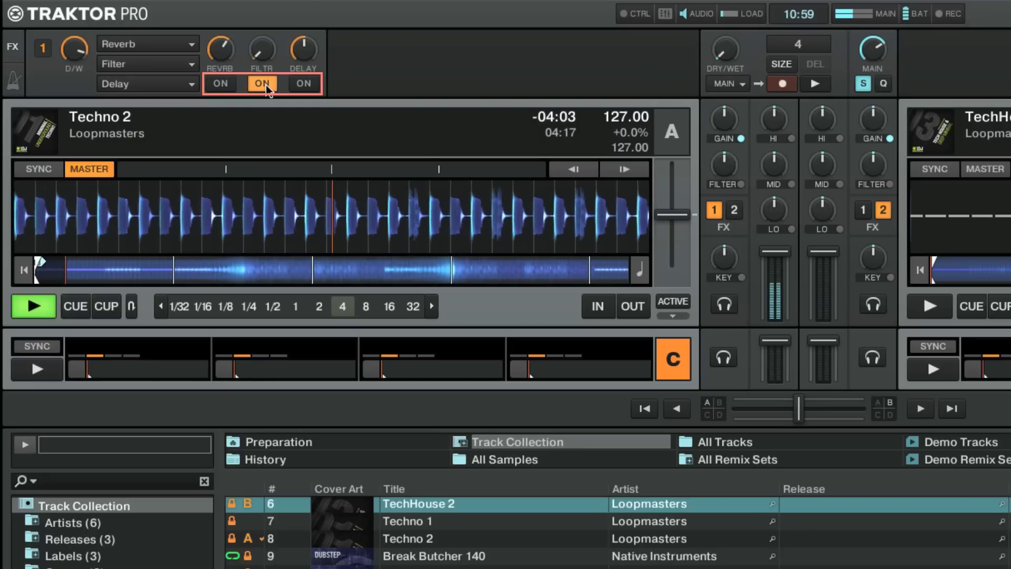
click(263, 84)
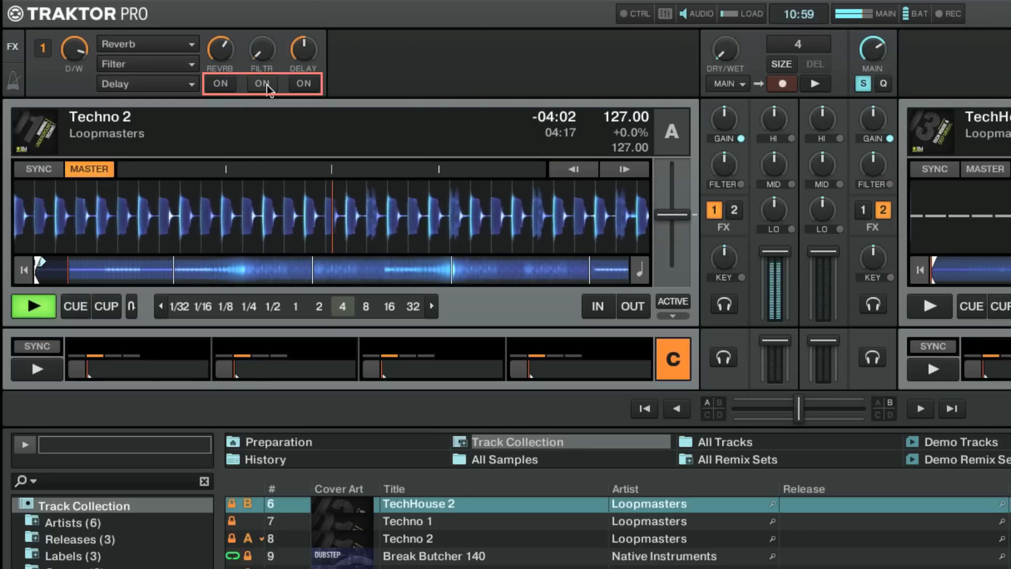
click(305, 83)
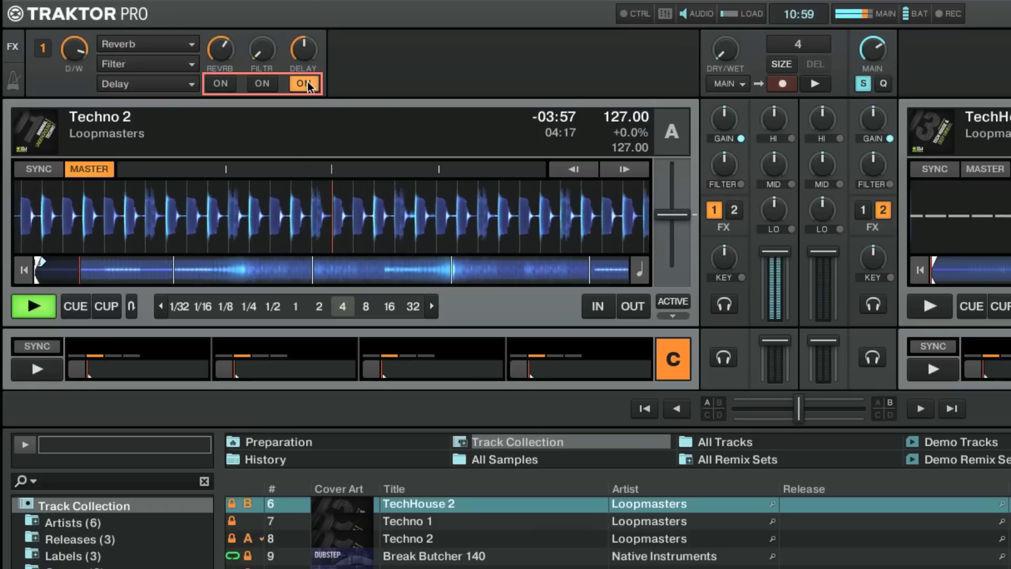
click(305, 83)
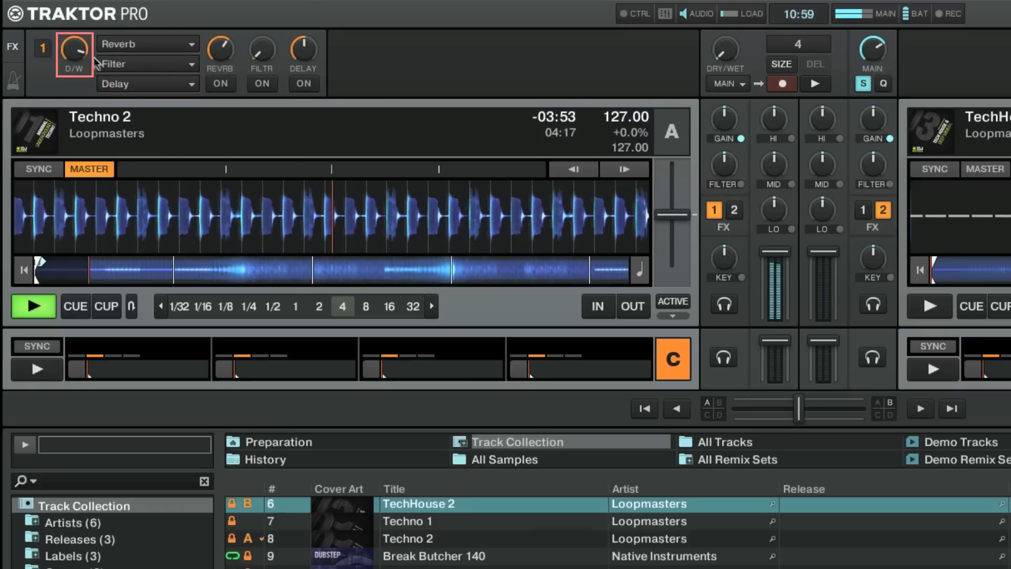
Lower FX unit 1's dry/wet mix to about 48%, switch Reverb on and raise the mix again
drag(74, 49, 75, 59)
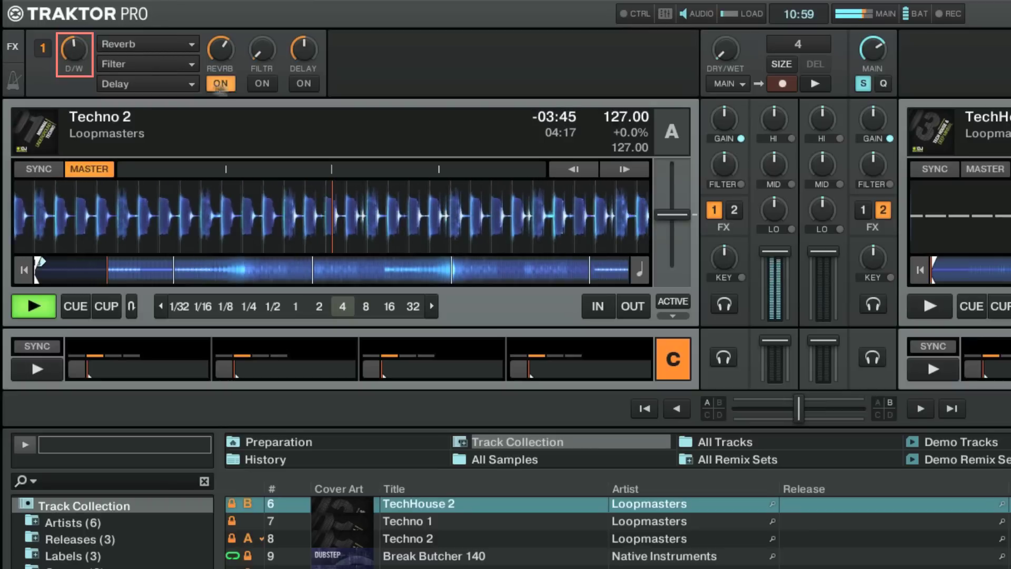
click(221, 83)
mouse_move(80, 46)
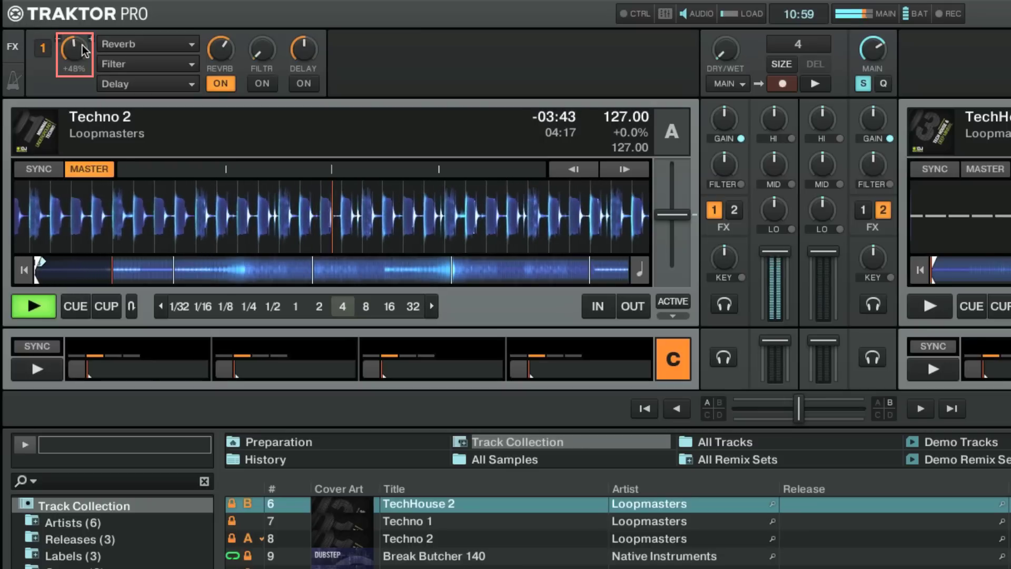
drag(82, 46, 90, 19)
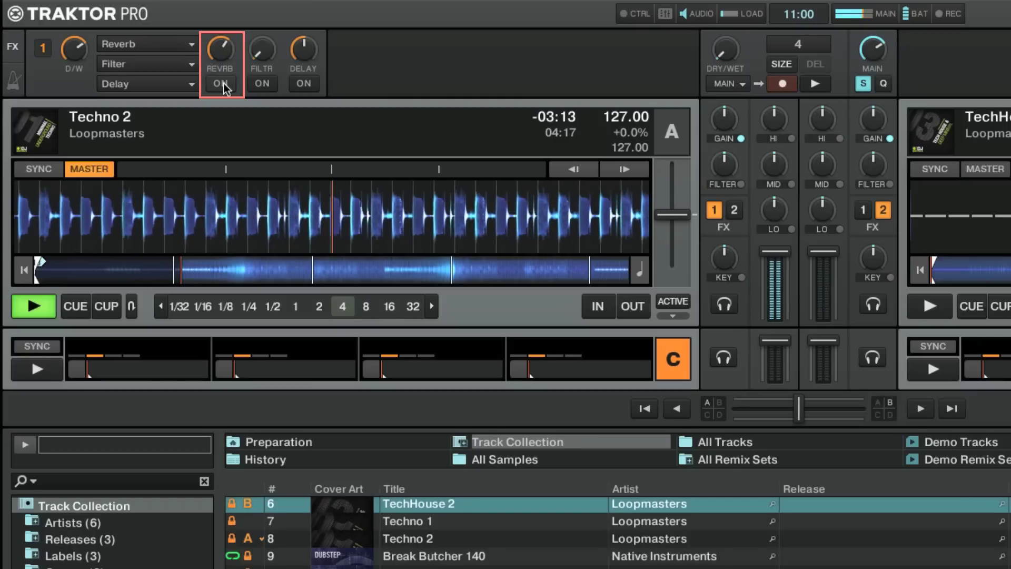
Switch Reverb on, raise its amount to about 94, turn it down to a low setting and switch the effect off
click(221, 83)
drag(221, 55, 221, 37)
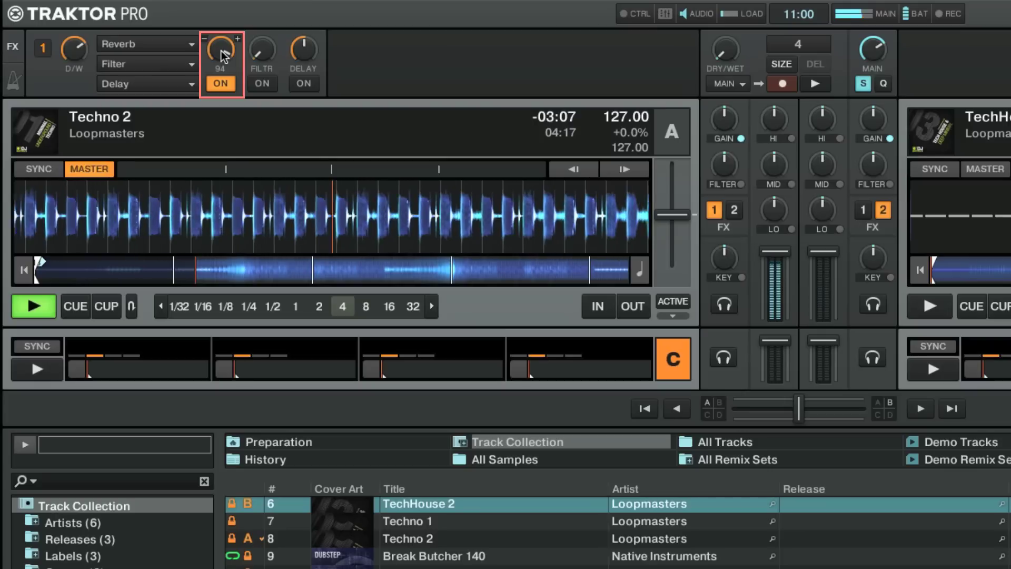
drag(221, 51, 222, 70)
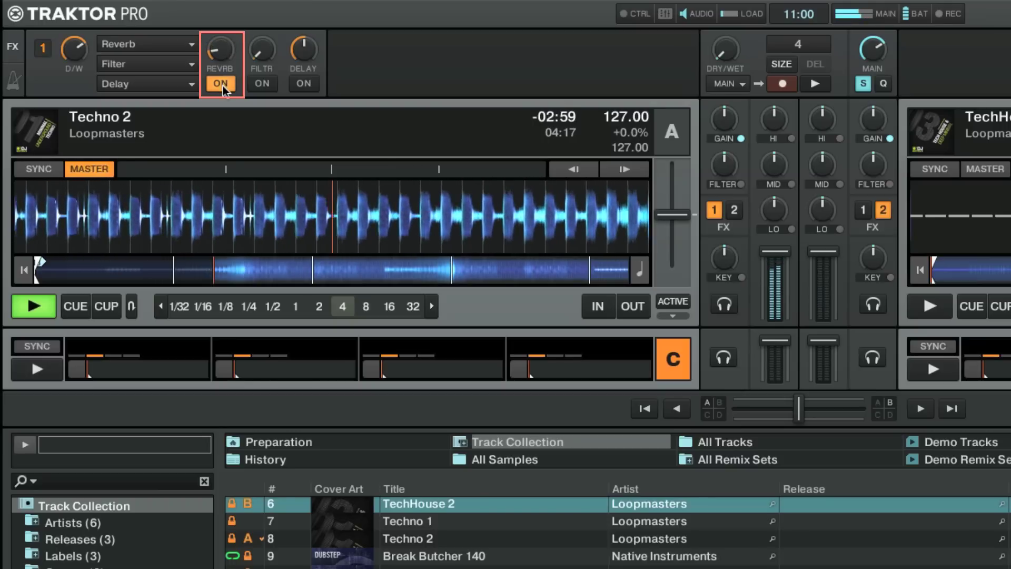
click(223, 86)
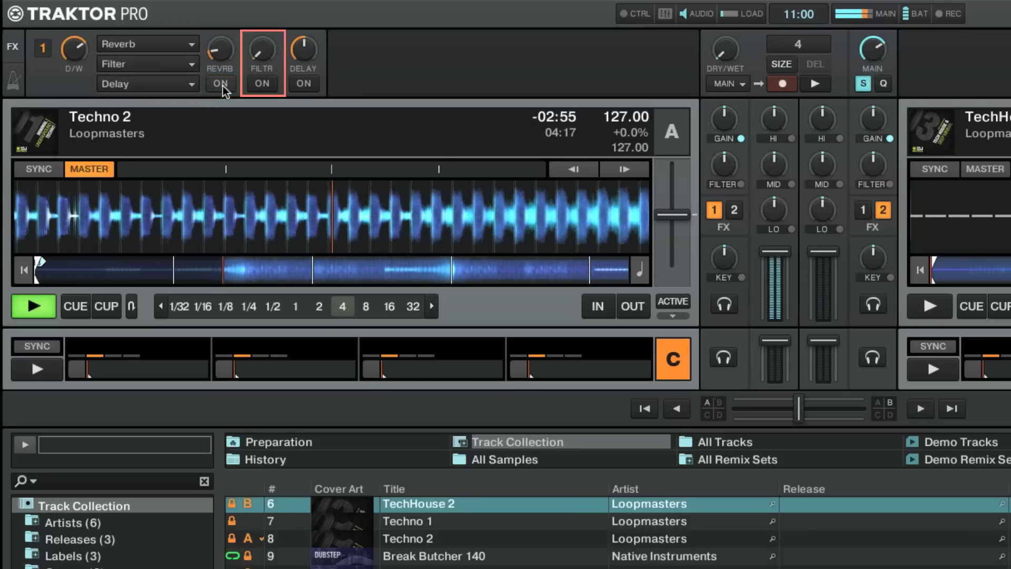
With Filter switched on, raise its amount to about 50, adjust it around the centre and switch the effect off
drag(267, 54, 267, 36)
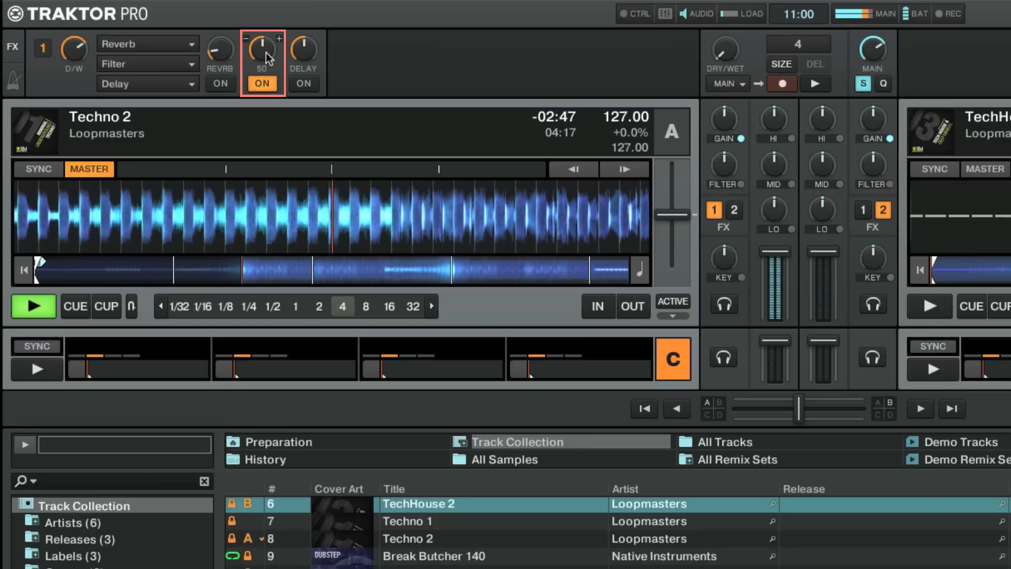
mouse_move(267, 53)
mouse_down()
mouse_move(266, 73)
mouse_move(262, 27)
mouse_move(262, 45)
mouse_up()
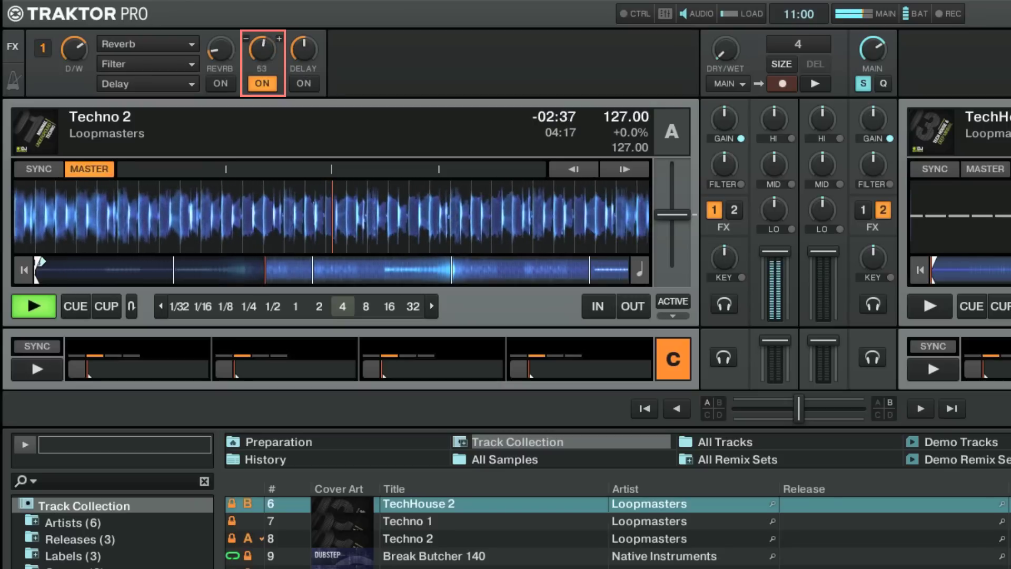
click(269, 82)
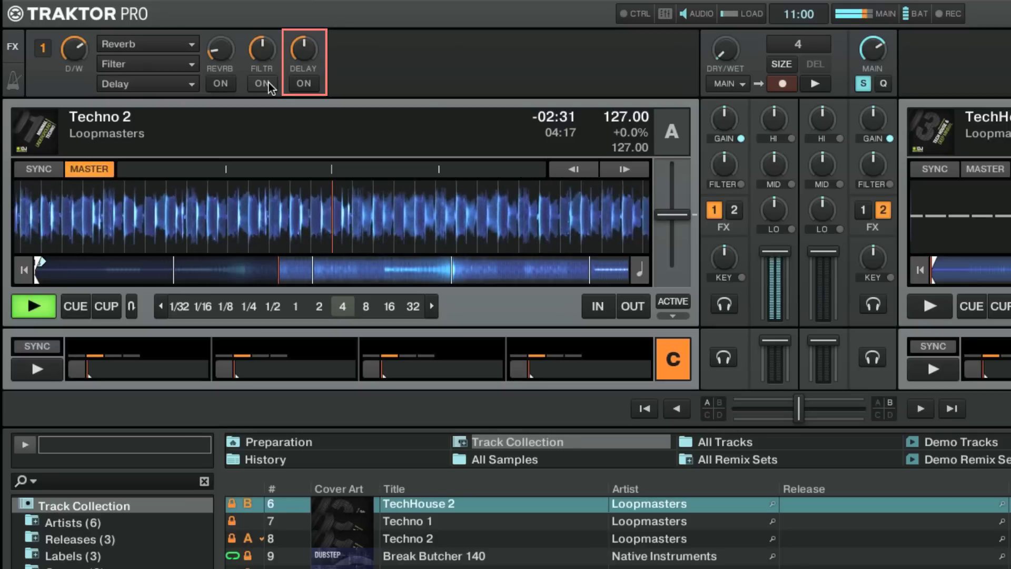
Switch Delay on, change its rate to 1/16 and on to 1/32, and switch the effect off
click(304, 84)
drag(309, 59, 310, 47)
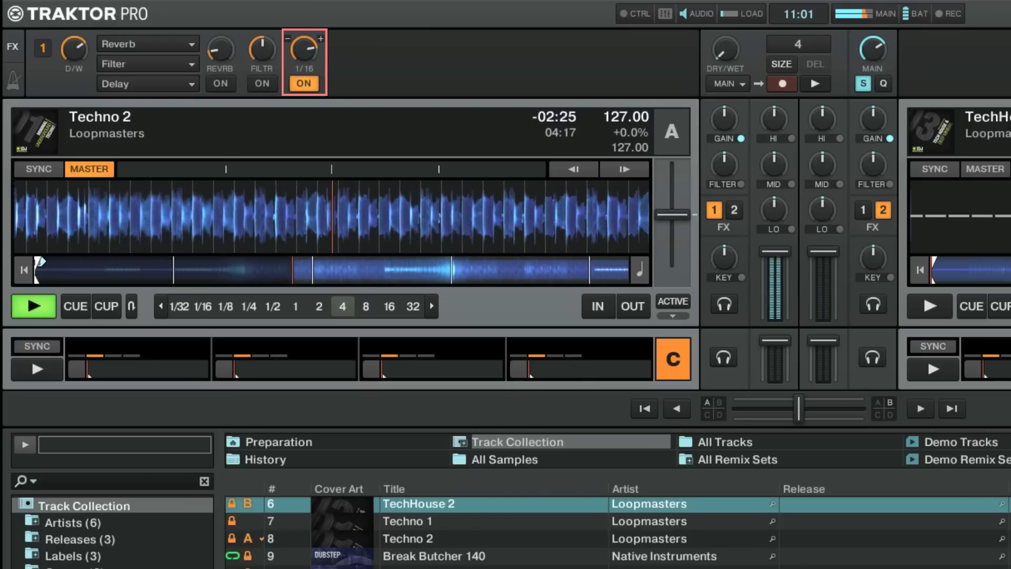
scroll(308, 55, up, 1)
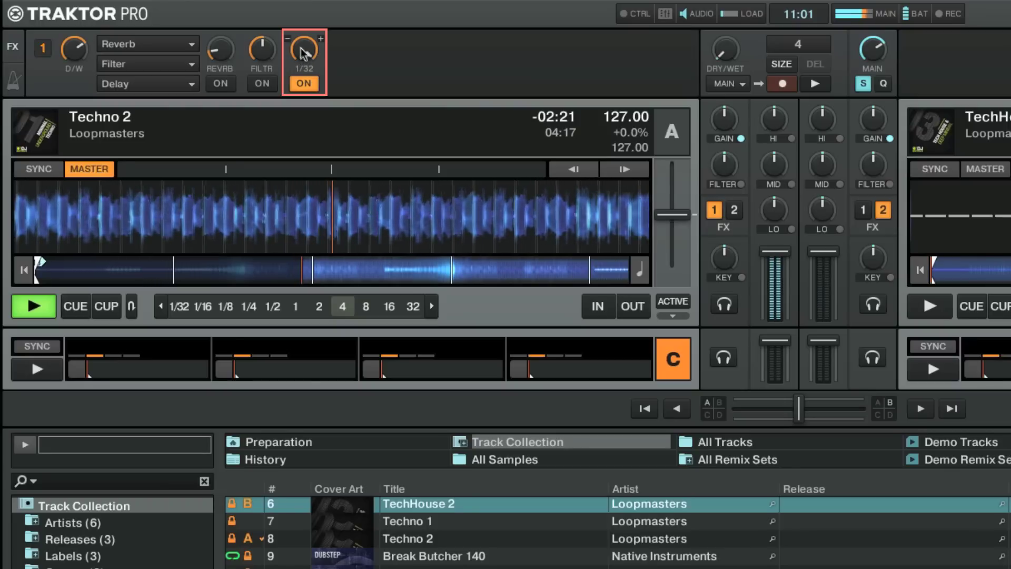
click(306, 83)
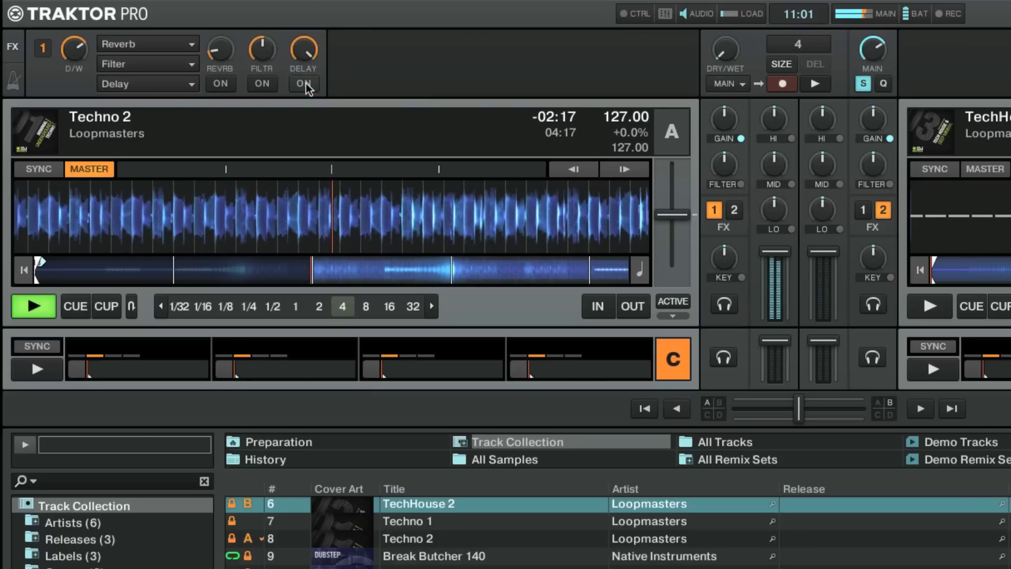